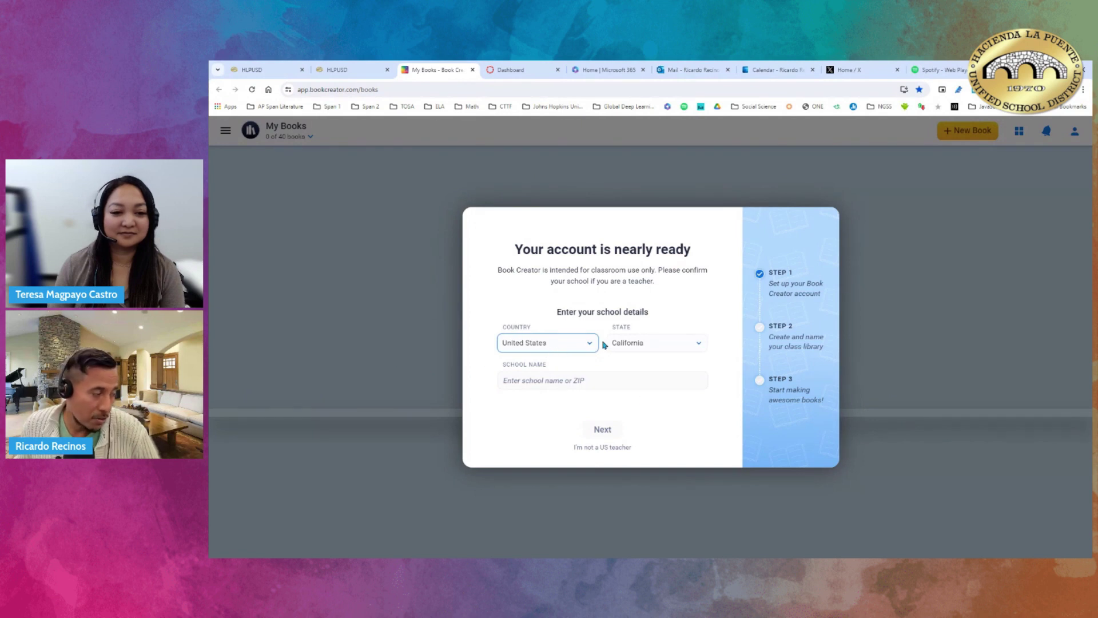
Step: Set the account's school to Fairgrove Academy, La Puente, 91744, CA and continue the account setup
left_click(566, 380)
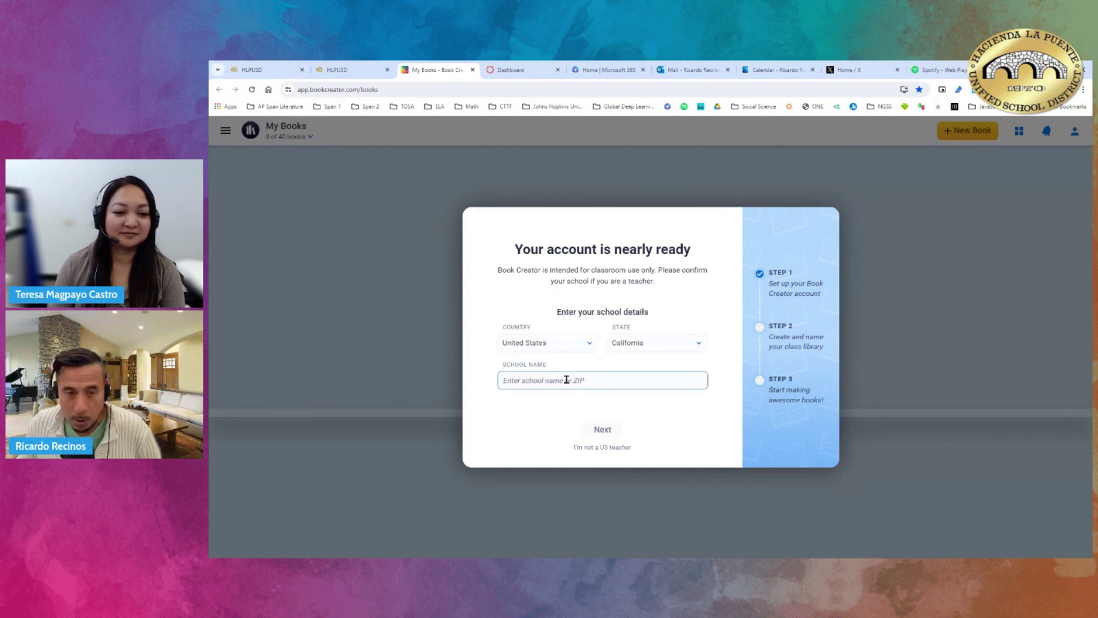
type("Fairgrove")
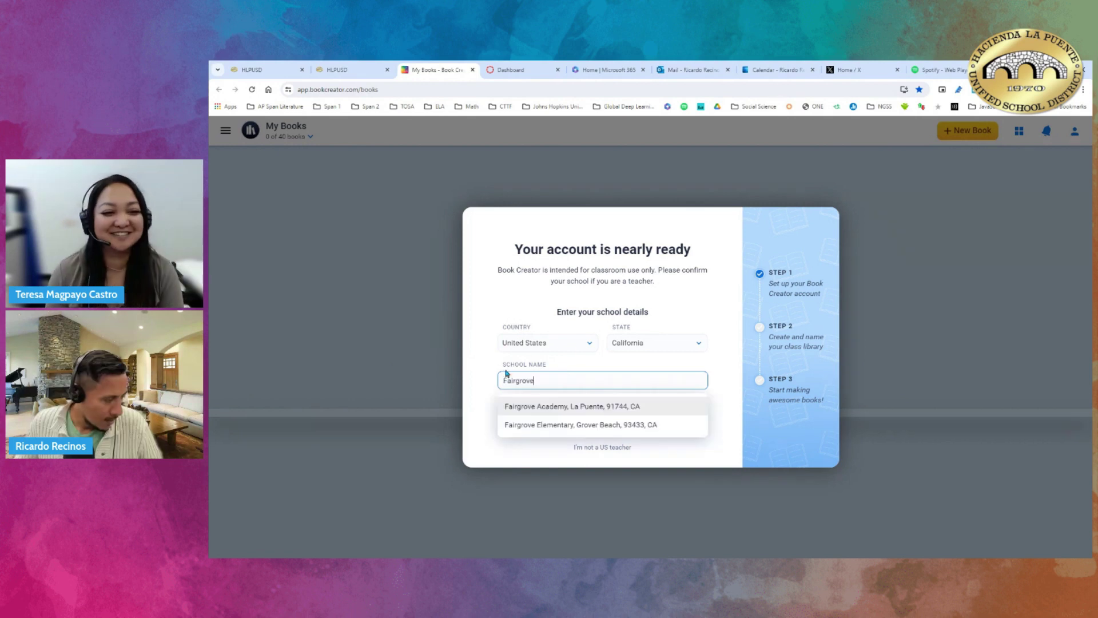
left_click(559, 407)
left_click(599, 433)
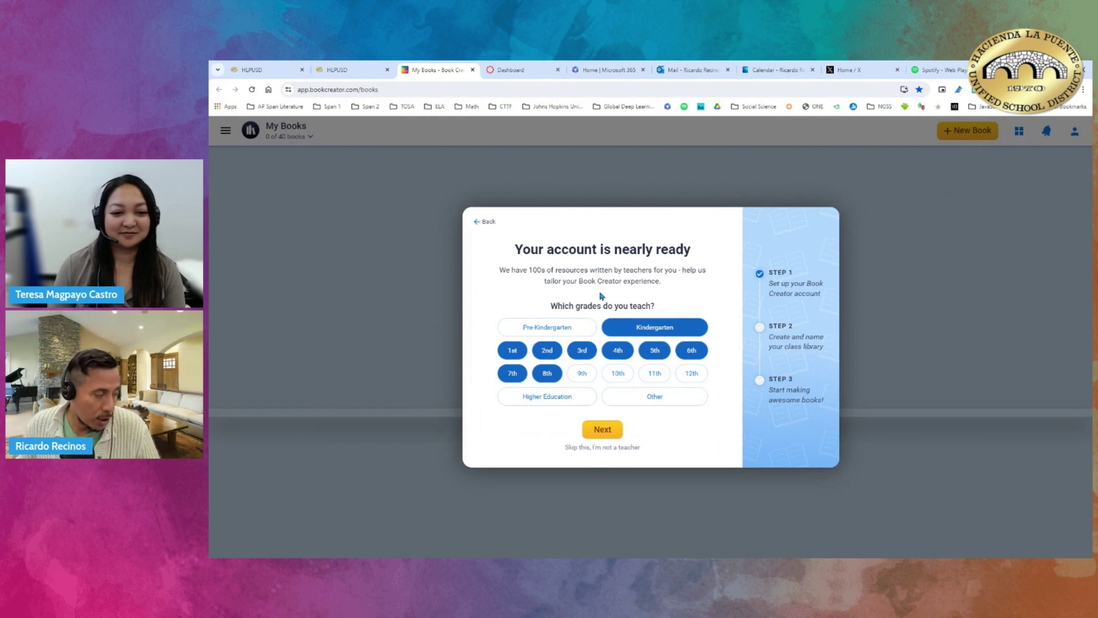
Step: Choose 1st through 8th as the grades taught, with Kindergarten deselected, and continue to the subjects
left_click(586, 358)
left_click(586, 358)
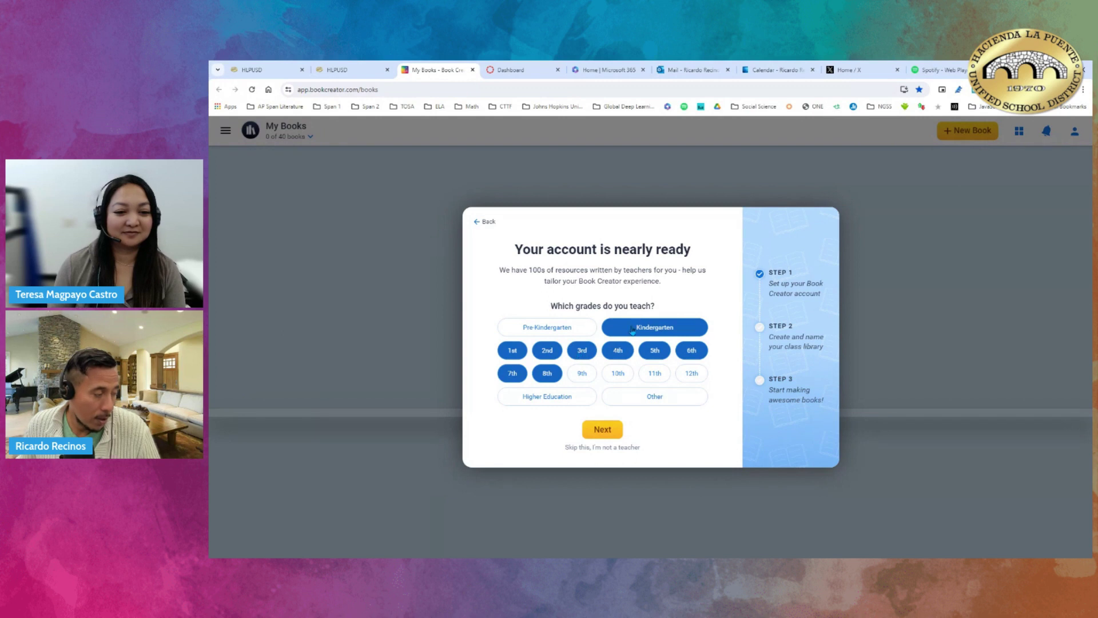
left_click(632, 330)
left_click(513, 351)
left_click(546, 352)
left_click(619, 358)
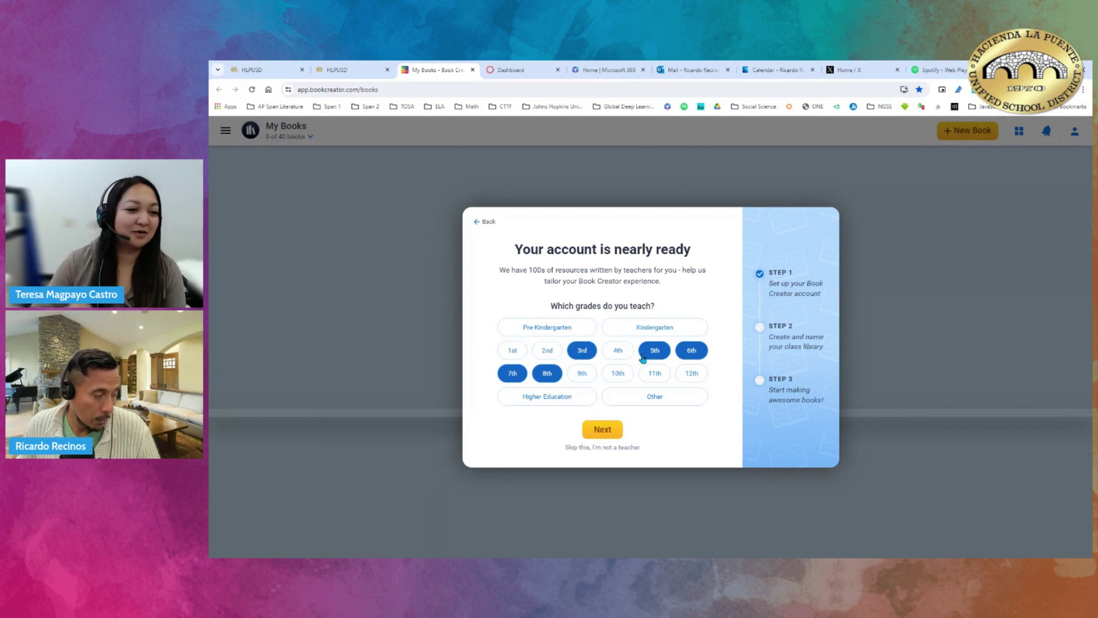
left_click(643, 359)
left_click(512, 351)
left_click(548, 351)
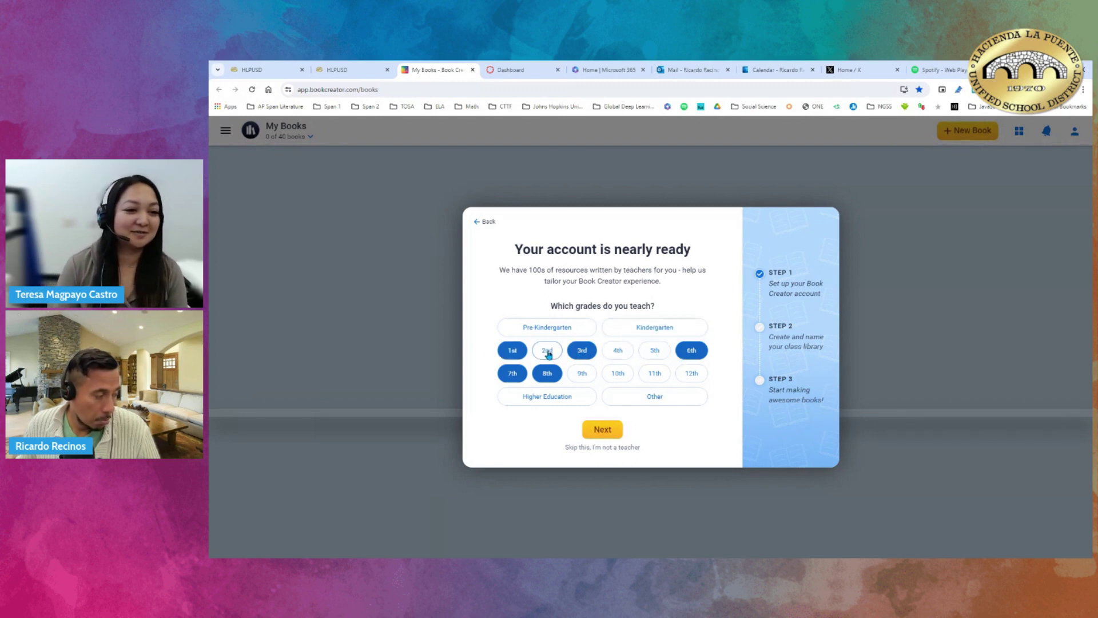
left_click(617, 351)
left_click(656, 351)
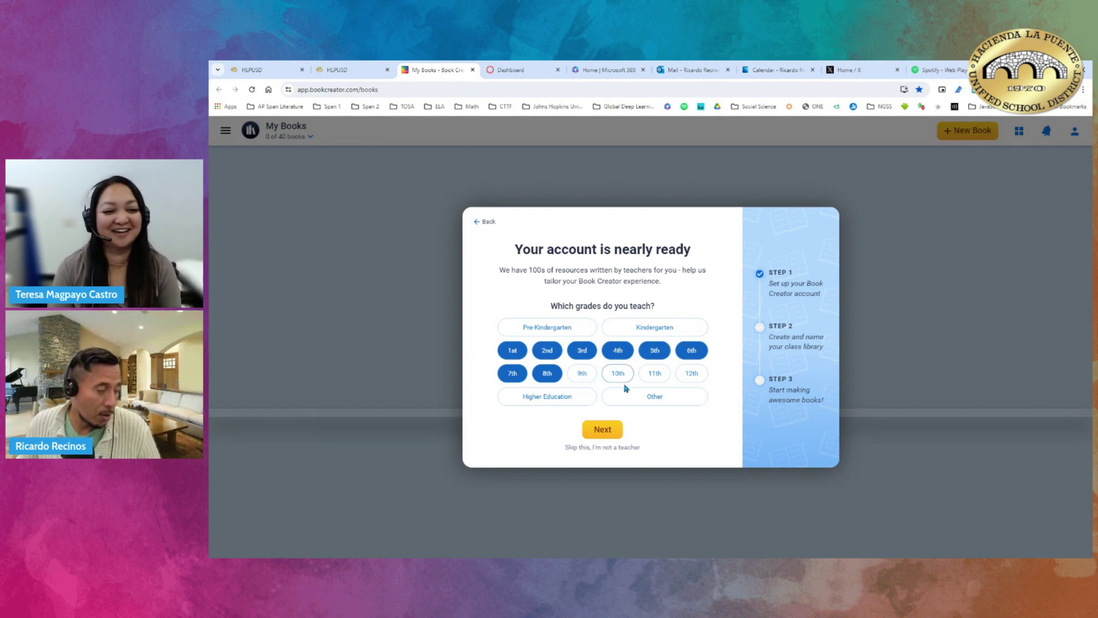
left_click(611, 432)
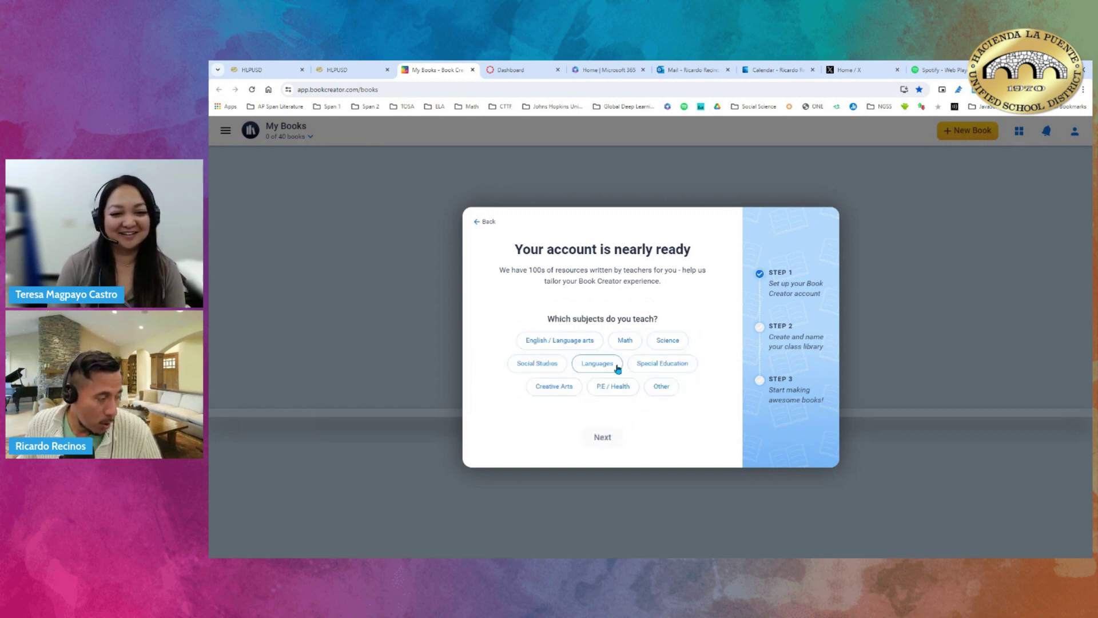
Step: Select every listed subject except Other, from English / Language arts to P.E / Health, and continue
left_click(565, 341)
left_click(623, 342)
left_click(667, 342)
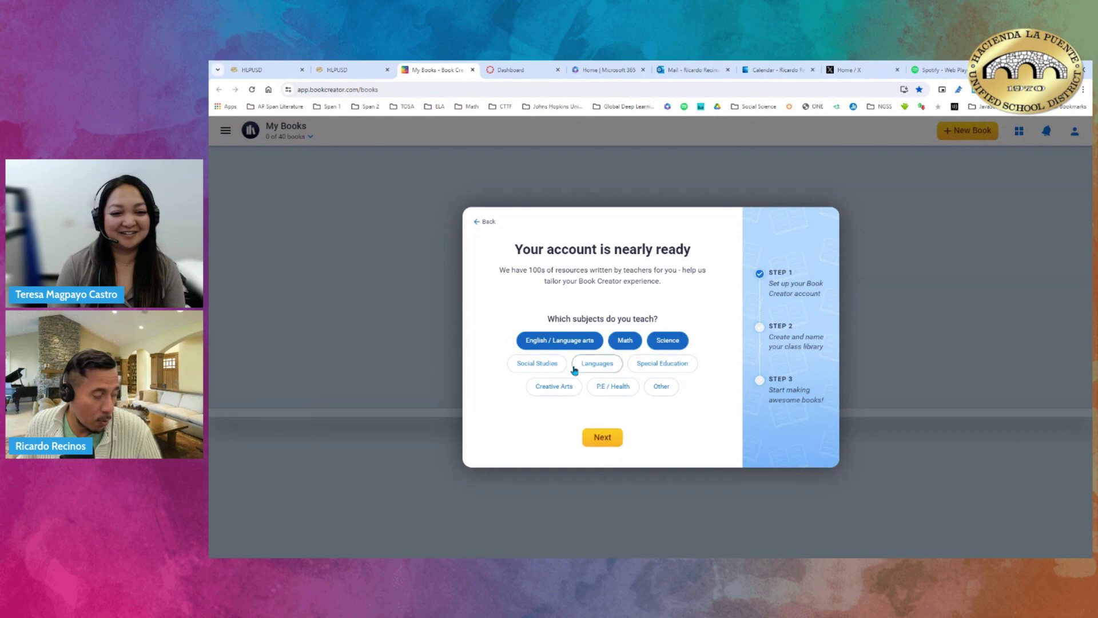
left_click(550, 365)
left_click(599, 365)
left_click(654, 368)
left_click(553, 387)
left_click(606, 387)
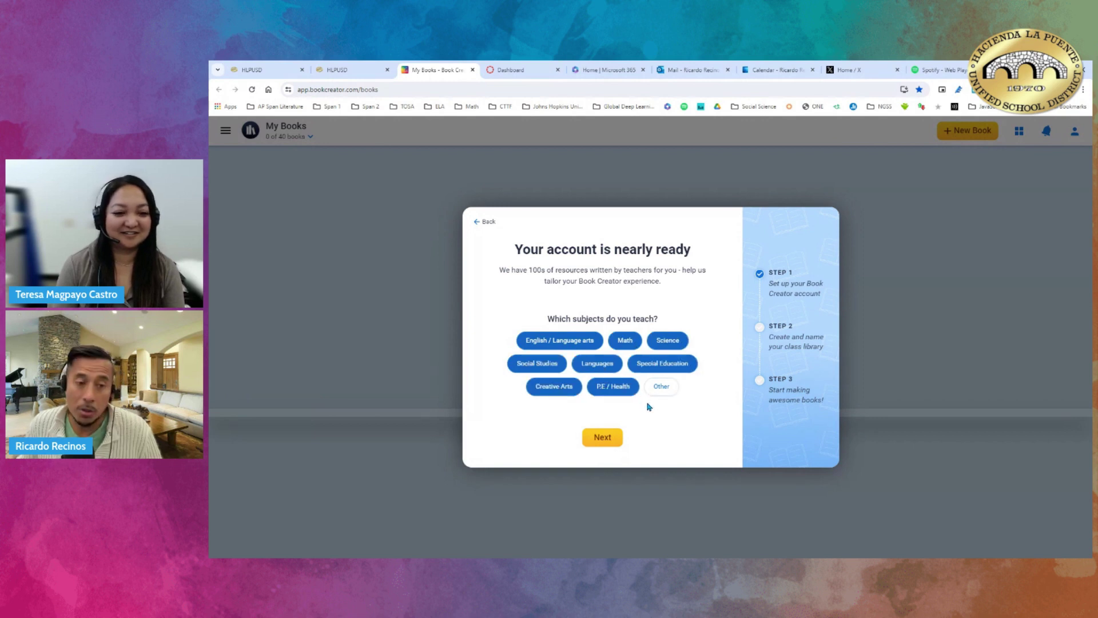
left_click(606, 438)
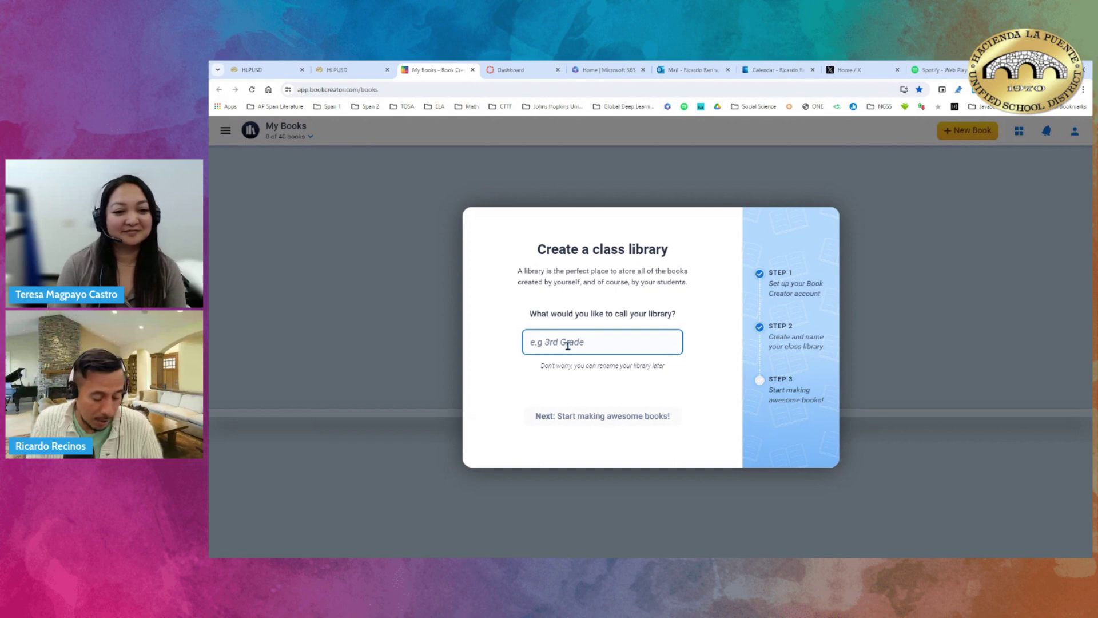
Step: Create a class library named "3rd Grade - " plus the teacher's surname, and confirm the account's relationship to Hacienda La Puente USD
type("3rd Grade - Lents")
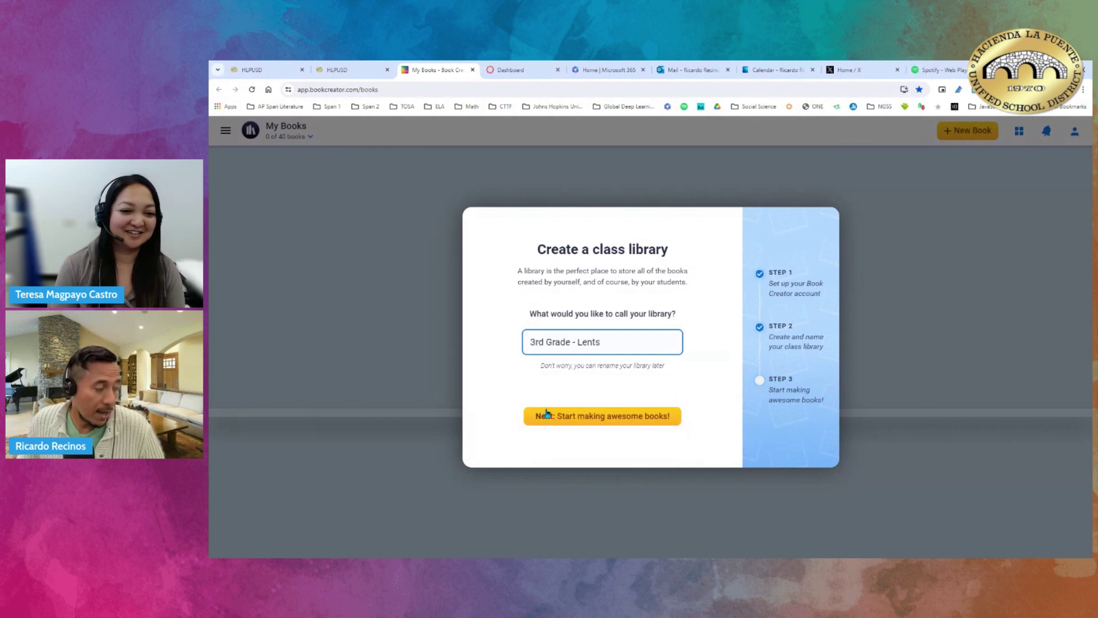
left_click(623, 417)
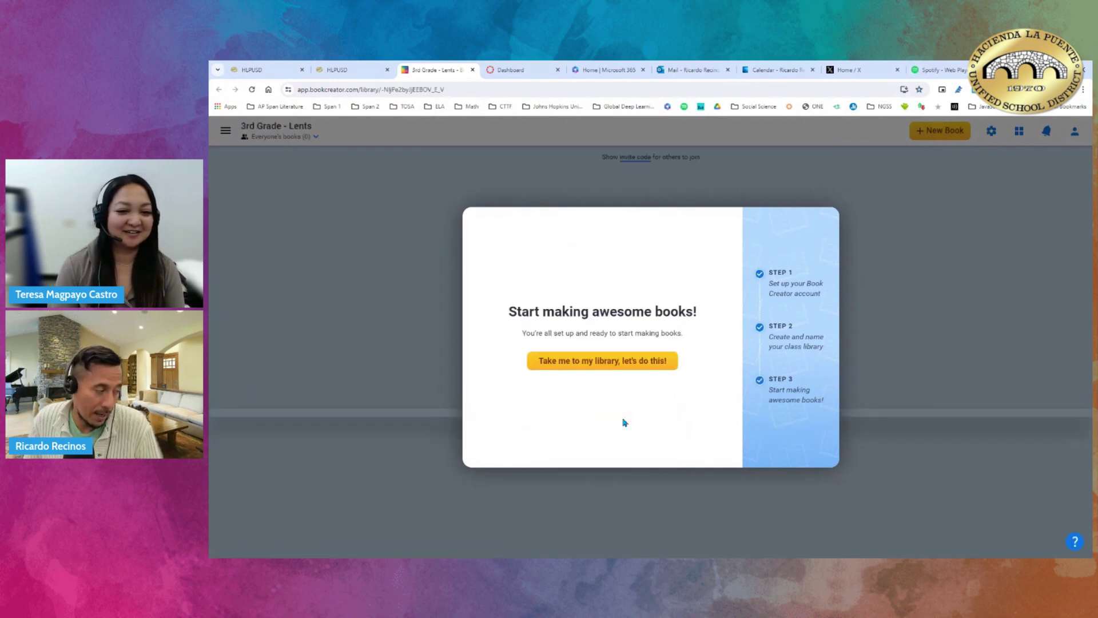
left_click(581, 367)
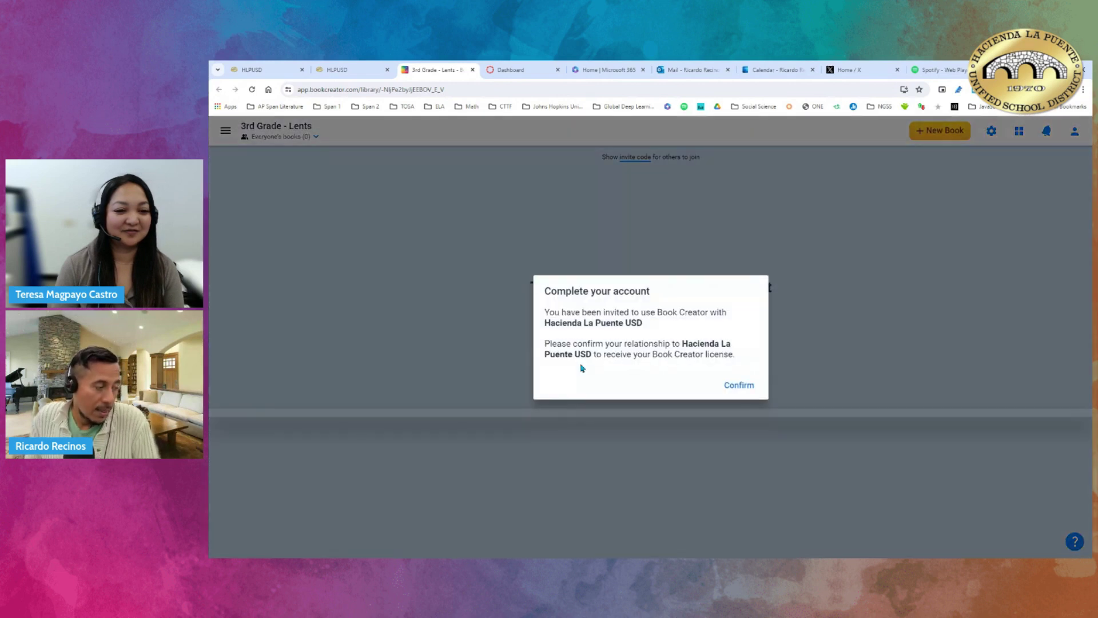
left_click(740, 385)
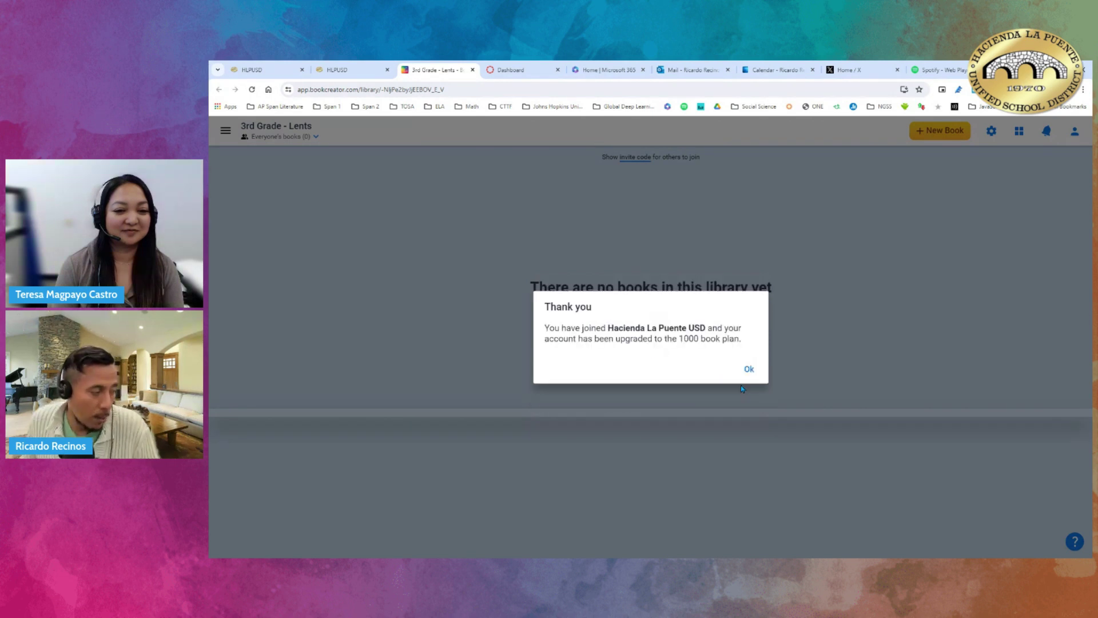
left_click(749, 371)
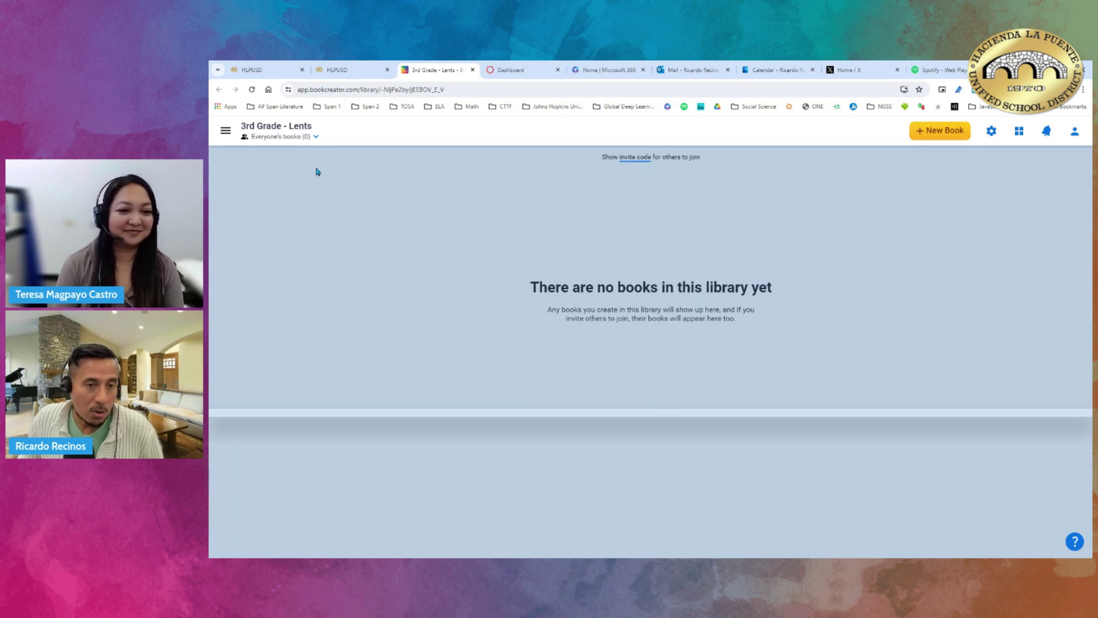
Step: Open the Teacher Dashboard and browse the Discover section's collections, student templates and examples by grade
left_click(224, 131)
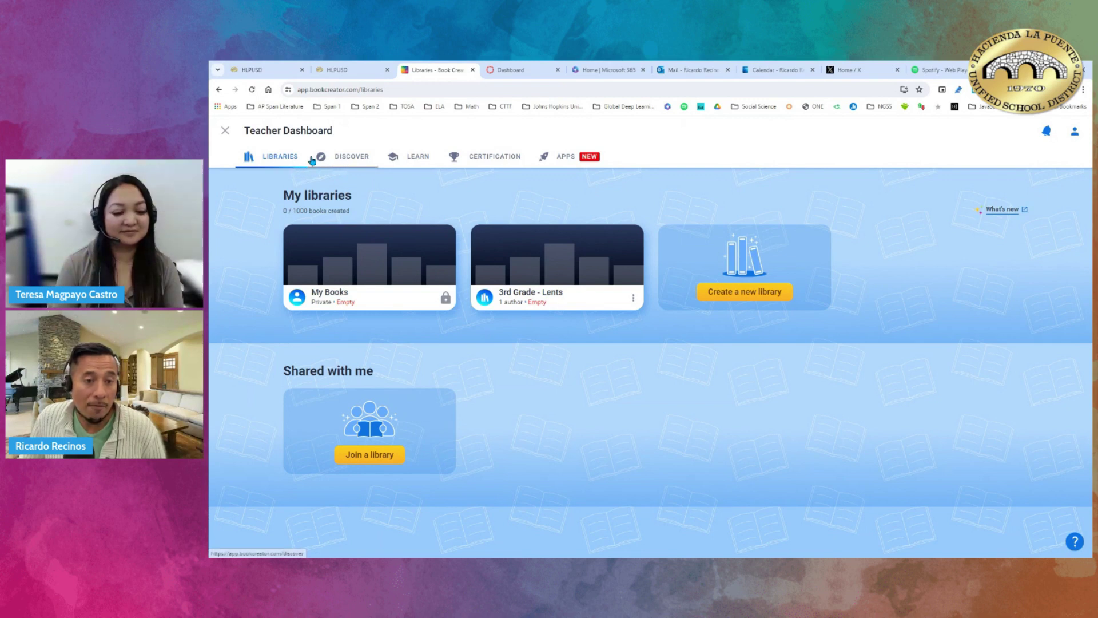
left_click(353, 162)
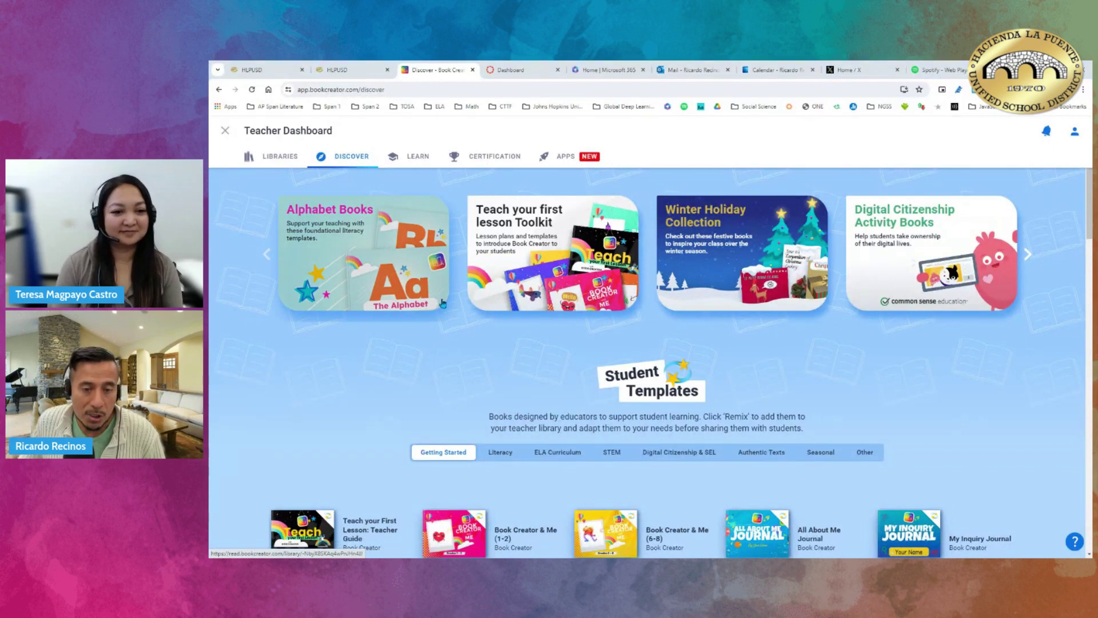
scroll(462, 331, "down", 2)
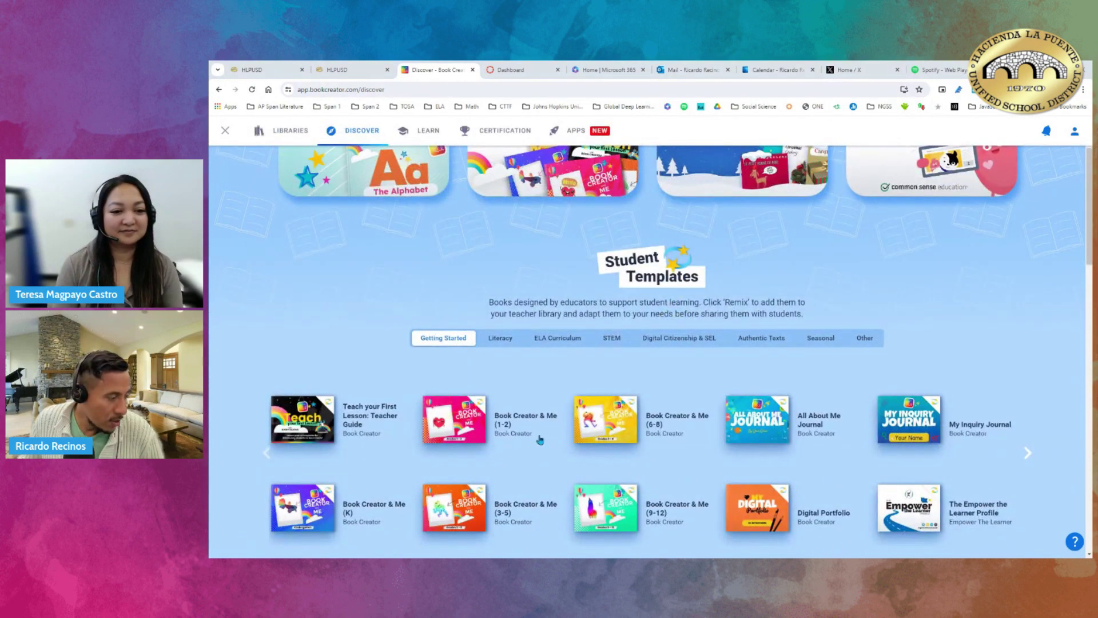
scroll(681, 398, "down", 2)
scroll(686, 398, "down", 5)
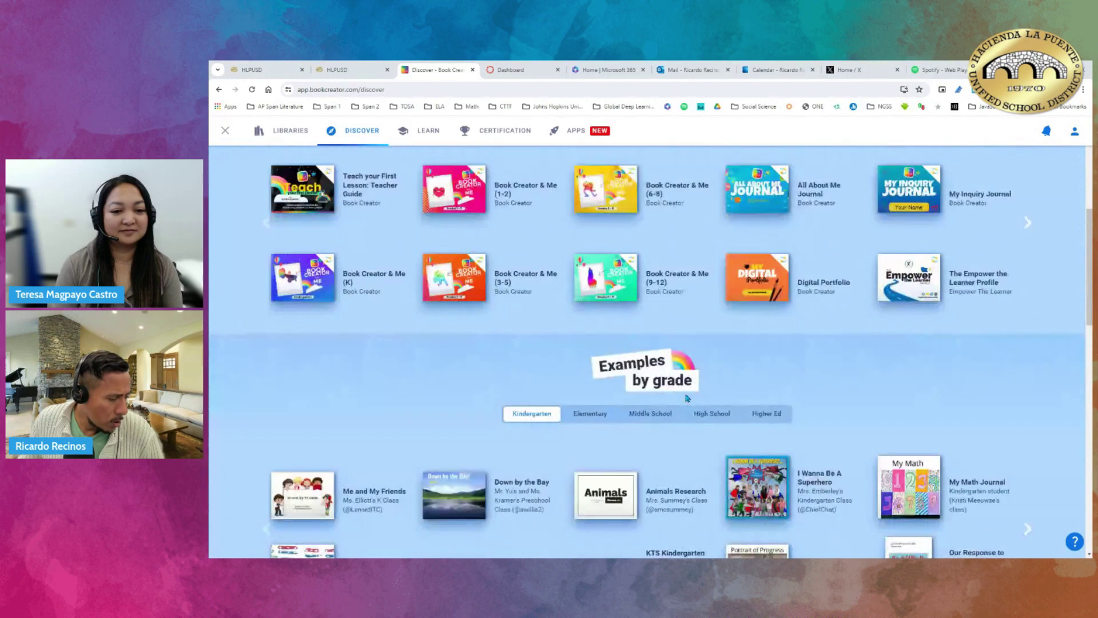
scroll(686, 398, "up", 10)
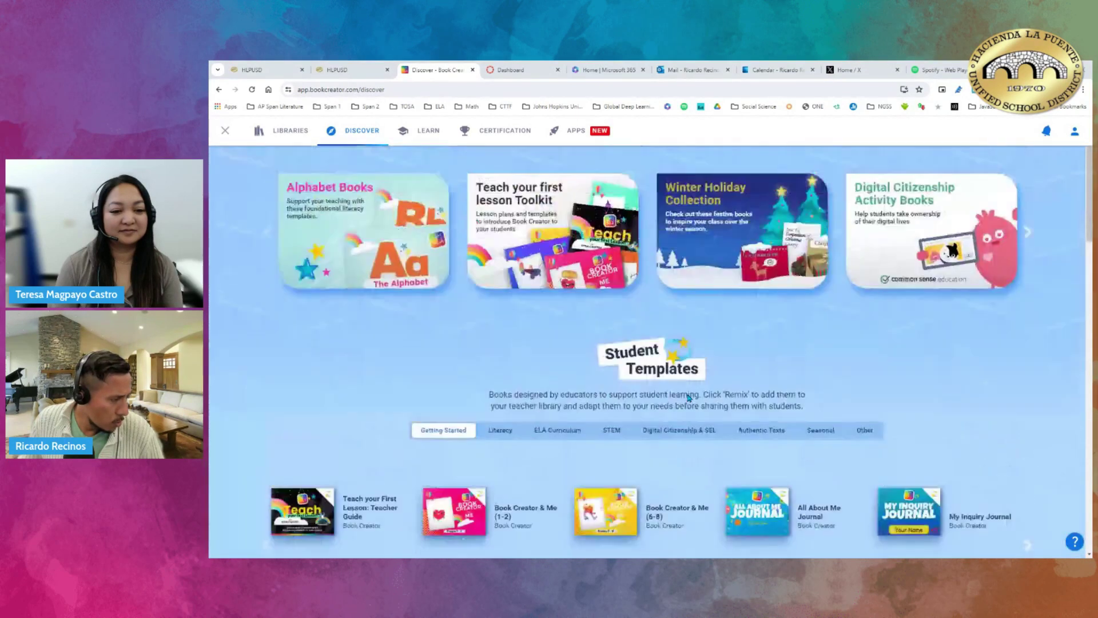
Step: View the Winter Holiday Collection, preview the Winter Holidays Activity Book, and return to the Discover section
left_click(715, 220)
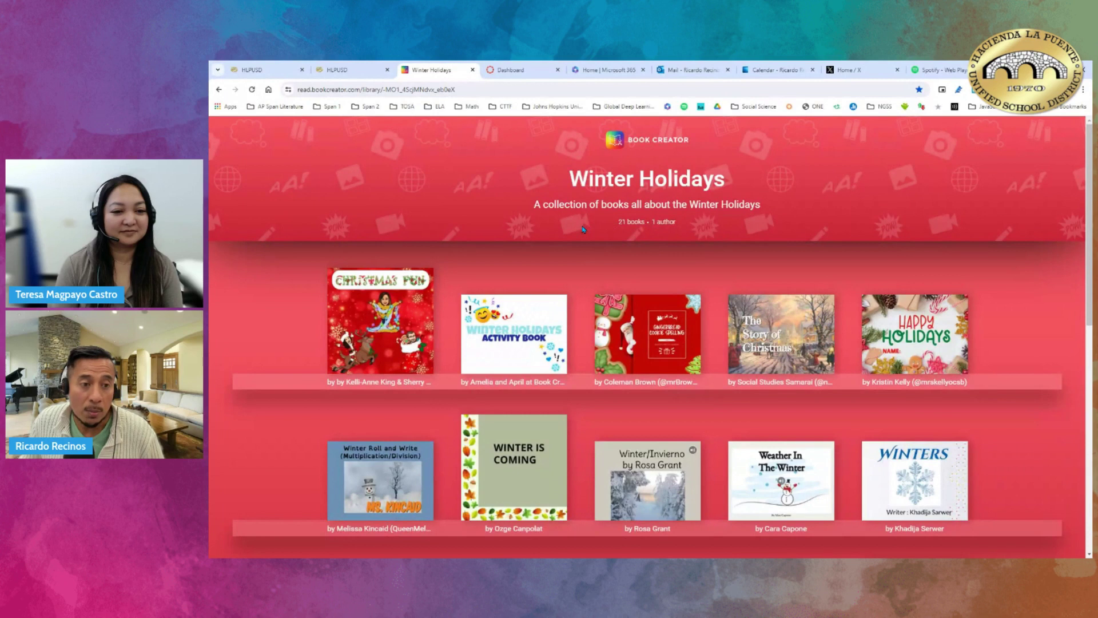
left_click(515, 366)
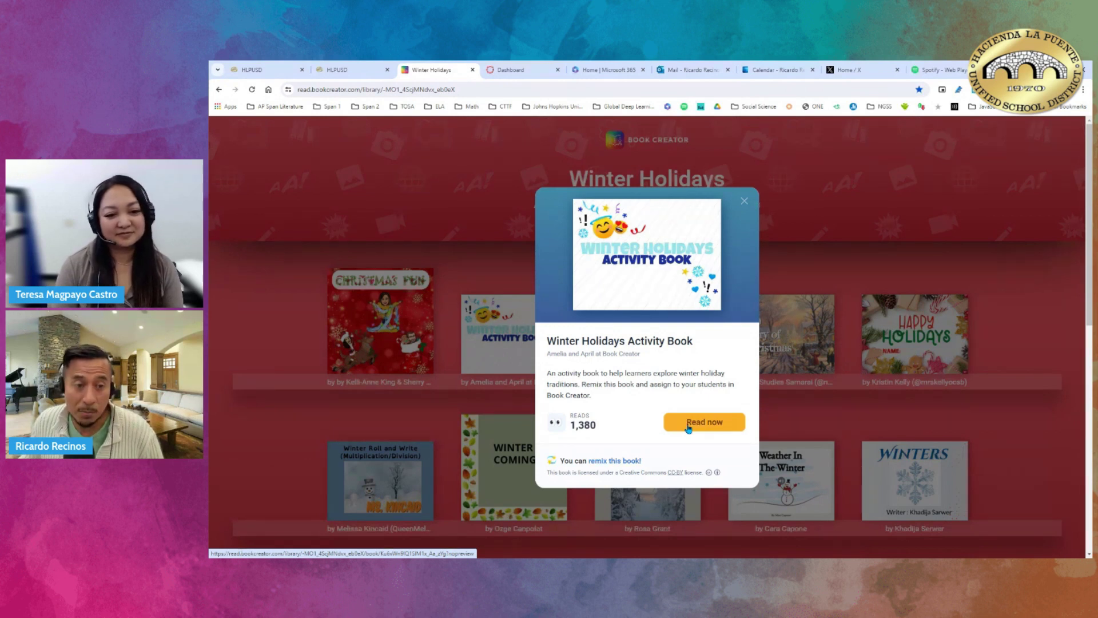
left_click(819, 165)
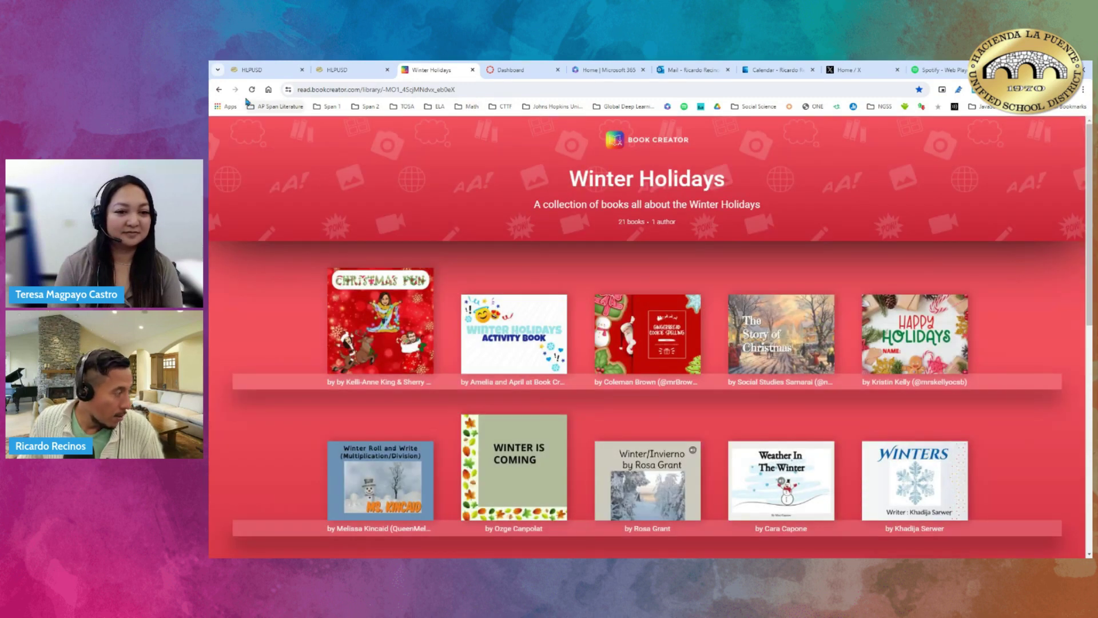
left_click(220, 89)
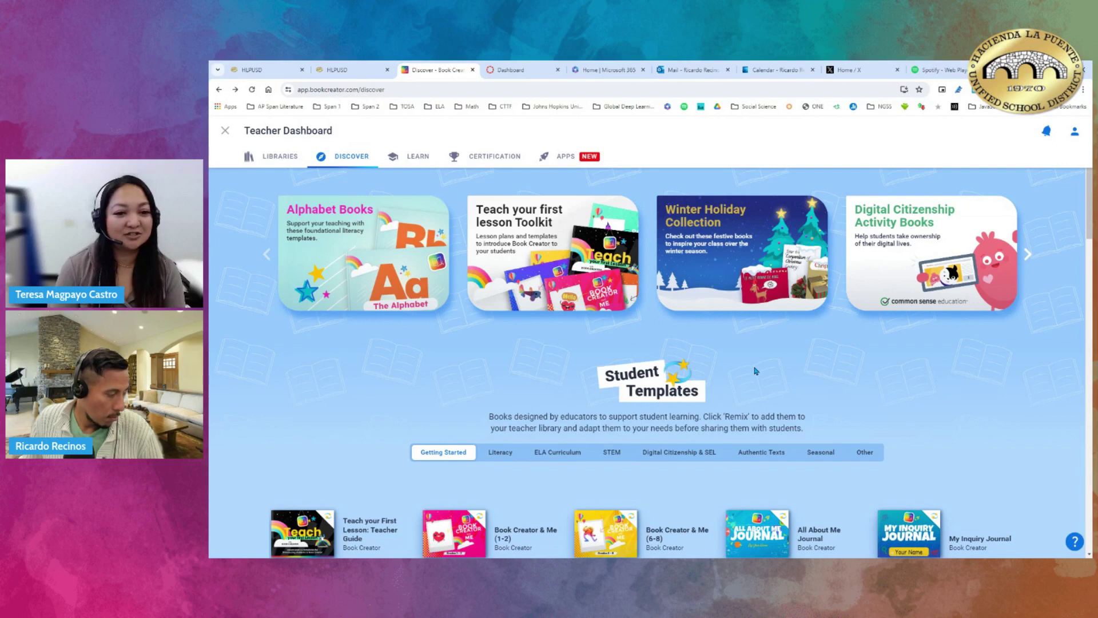
Step: View the Teach Your First Lesson templates, including the Book Creator & Me book for Grades 1–2
scroll(755, 371, "down", 1)
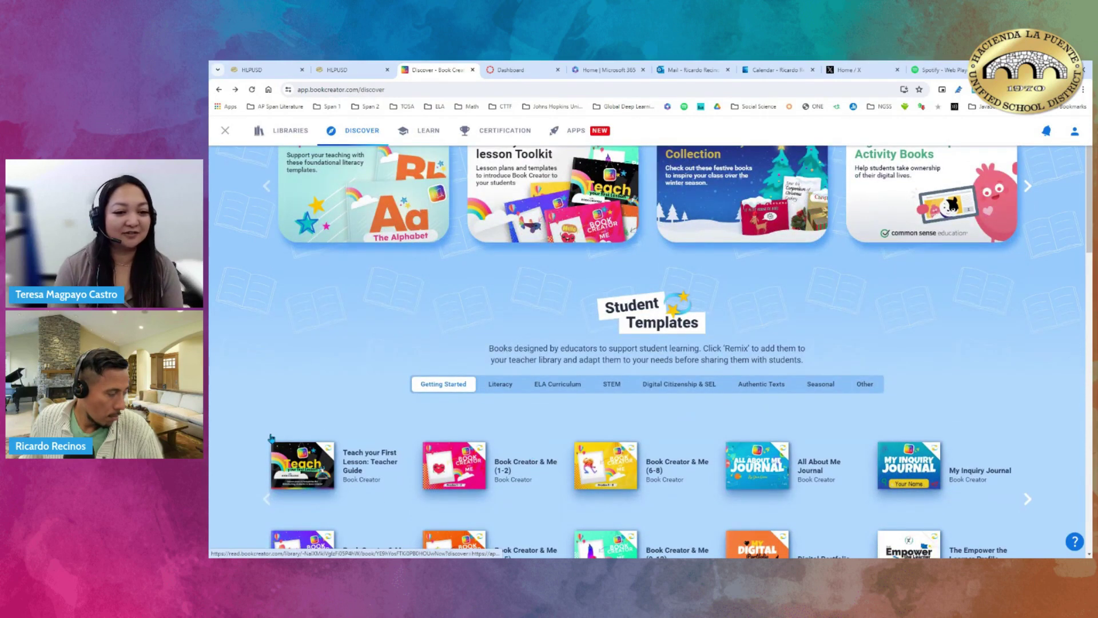
left_click(292, 464)
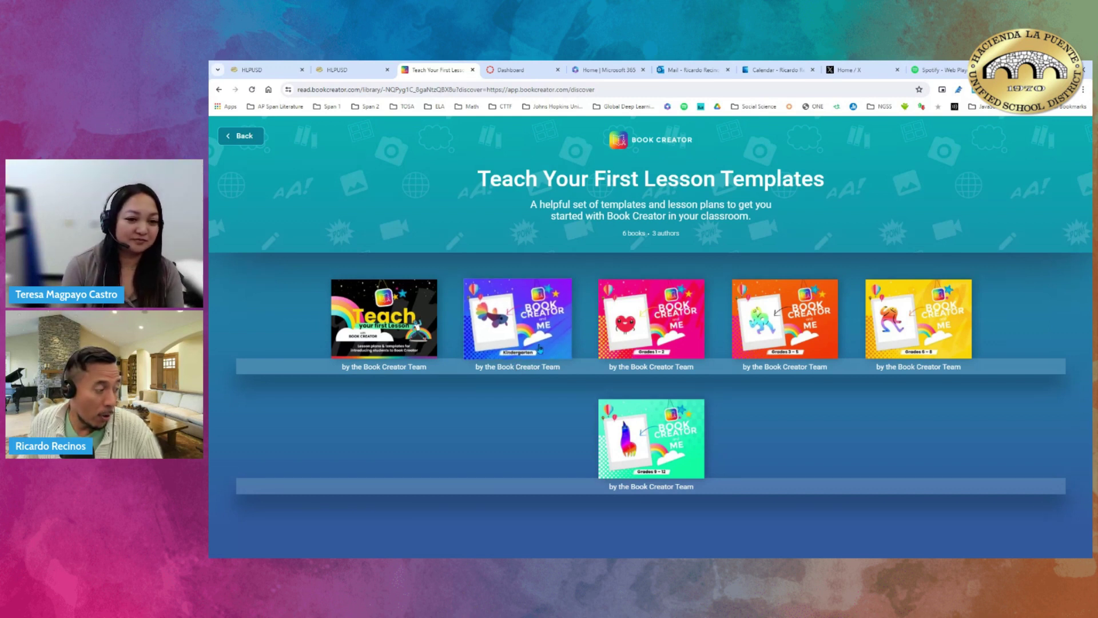
left_click(625, 357)
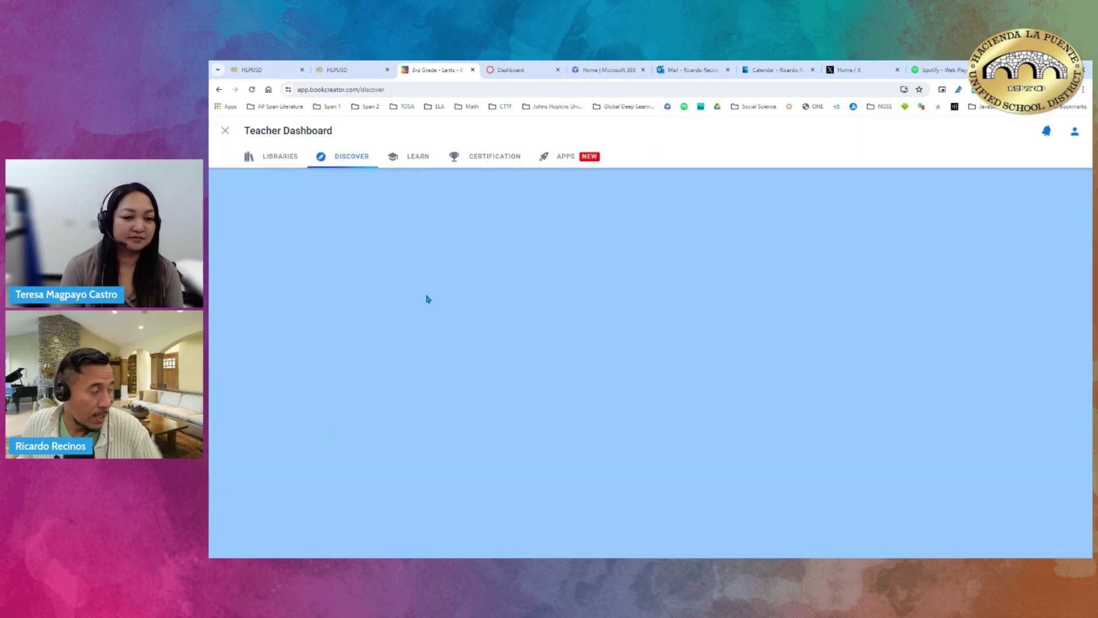
Step: Review the dashboard's Learn knowledge base and Certification course, and open the Apps section
left_click(406, 162)
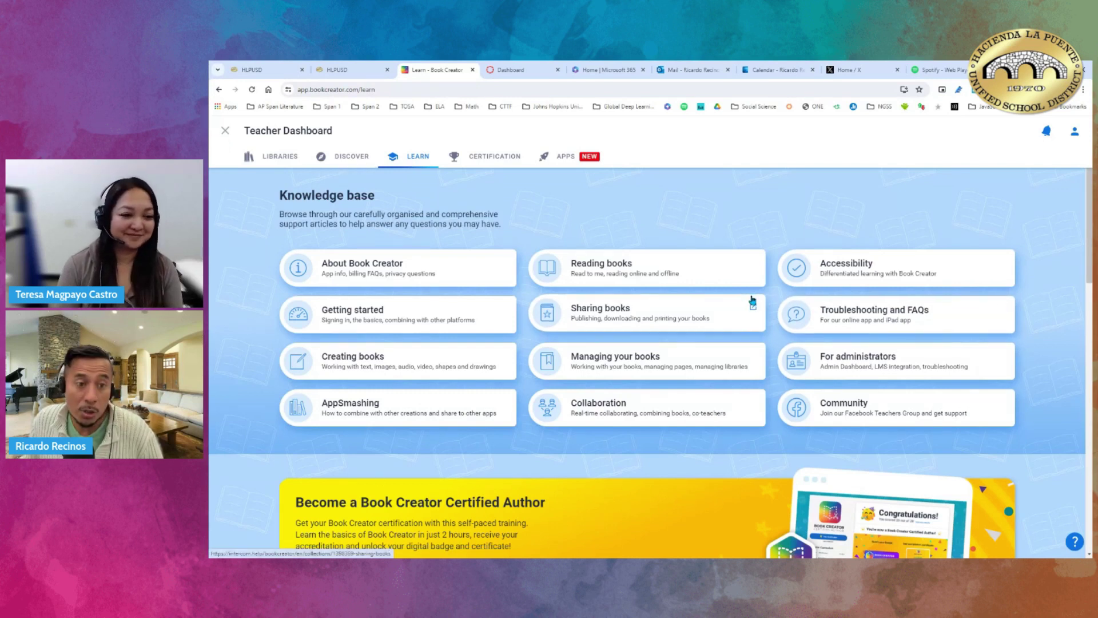
left_click(478, 161)
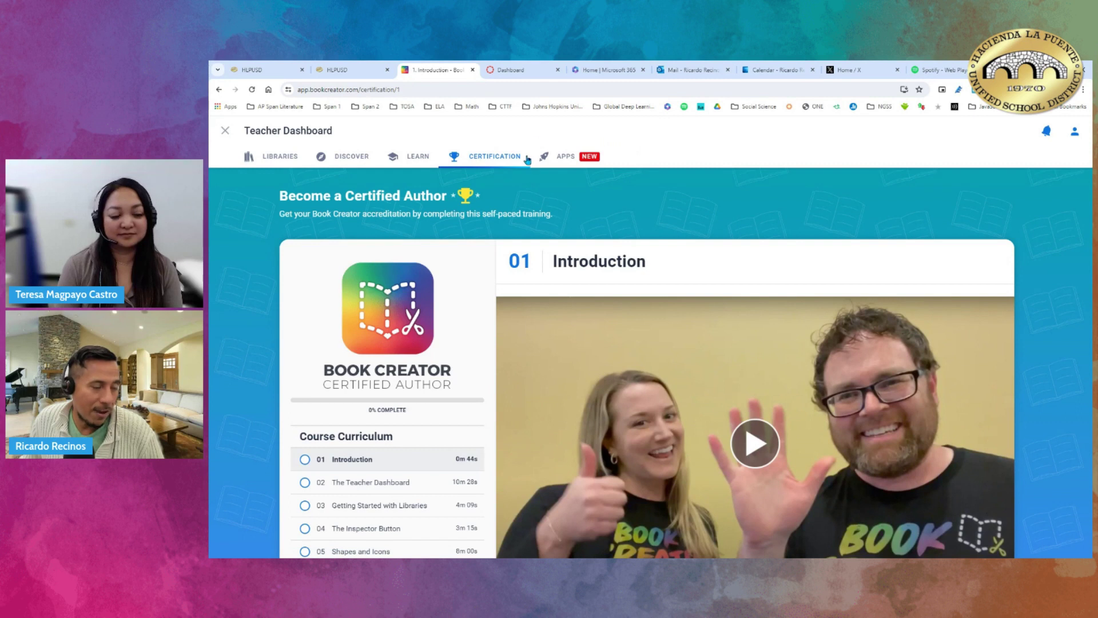
left_click(567, 163)
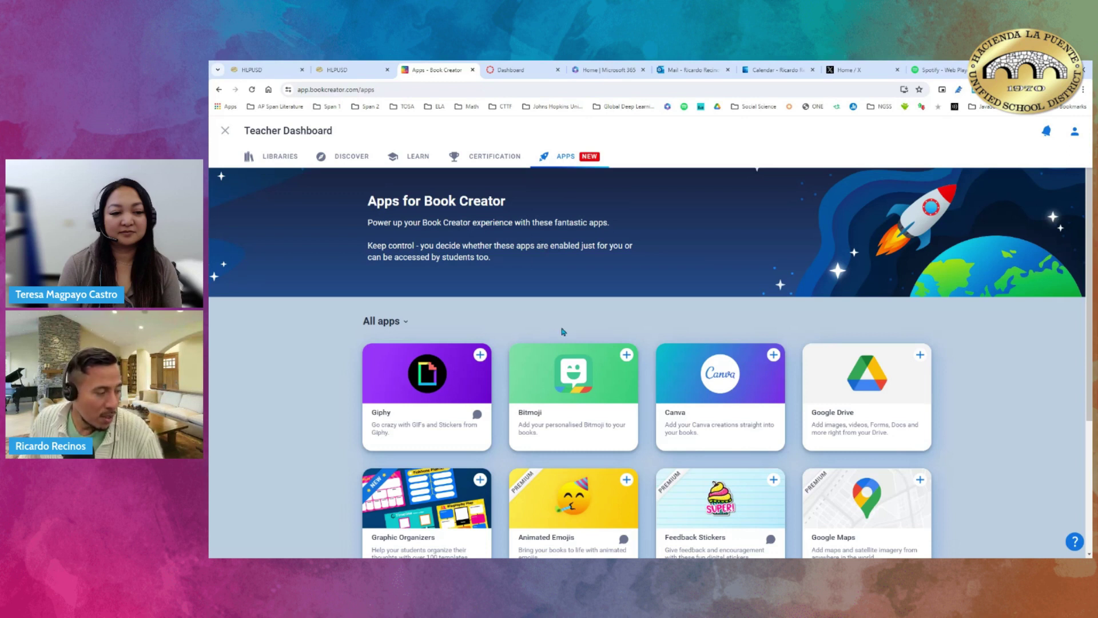
Step: Enable the Bitmoji app and close its details
scroll(561, 332, "down", 1)
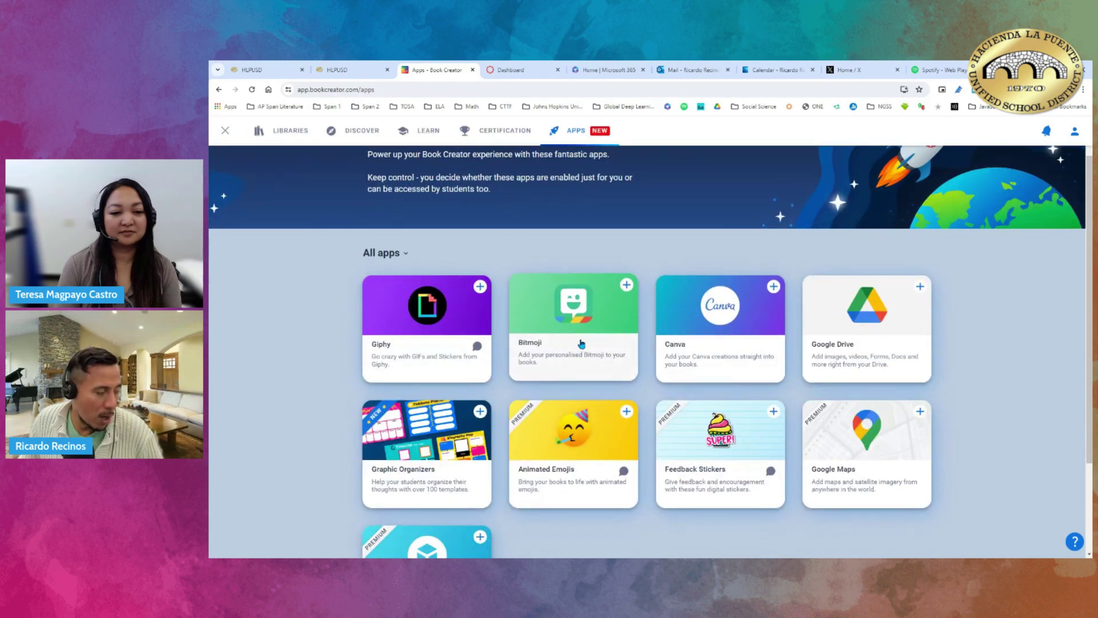
left_click(581, 343)
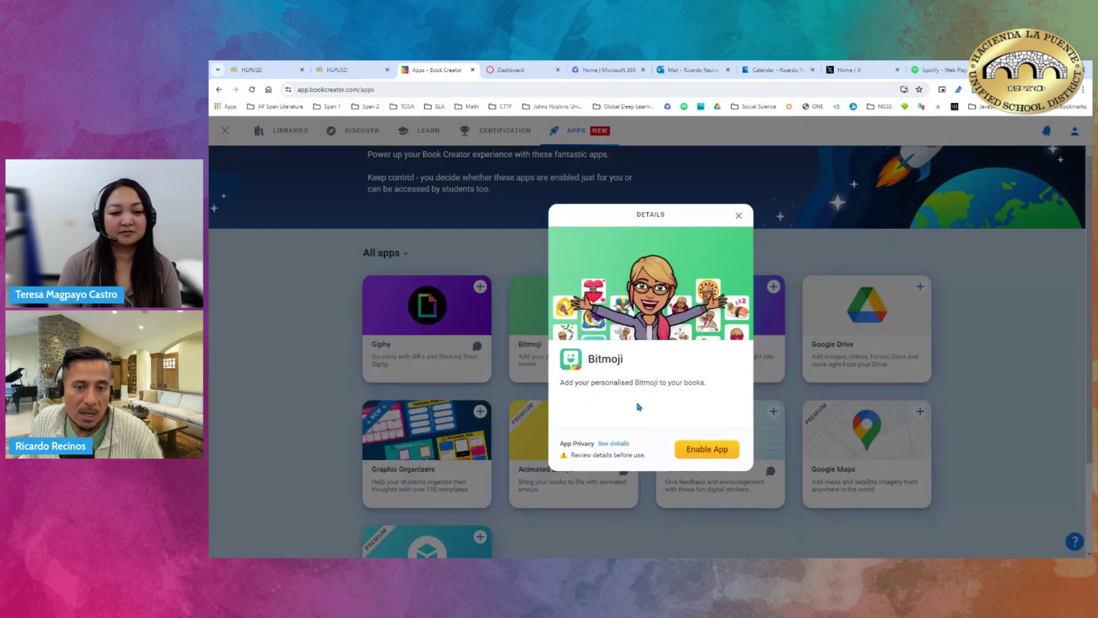
left_click(709, 451)
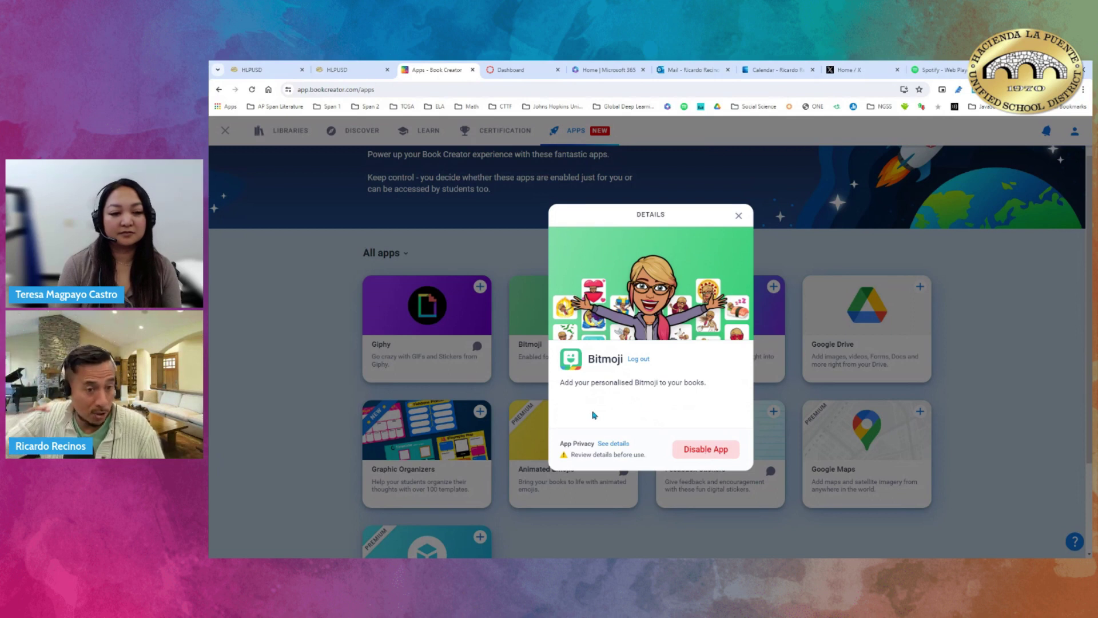
left_click(739, 215)
Step: Enable the Google Drive app and make it available to students in all libraries
left_click(892, 334)
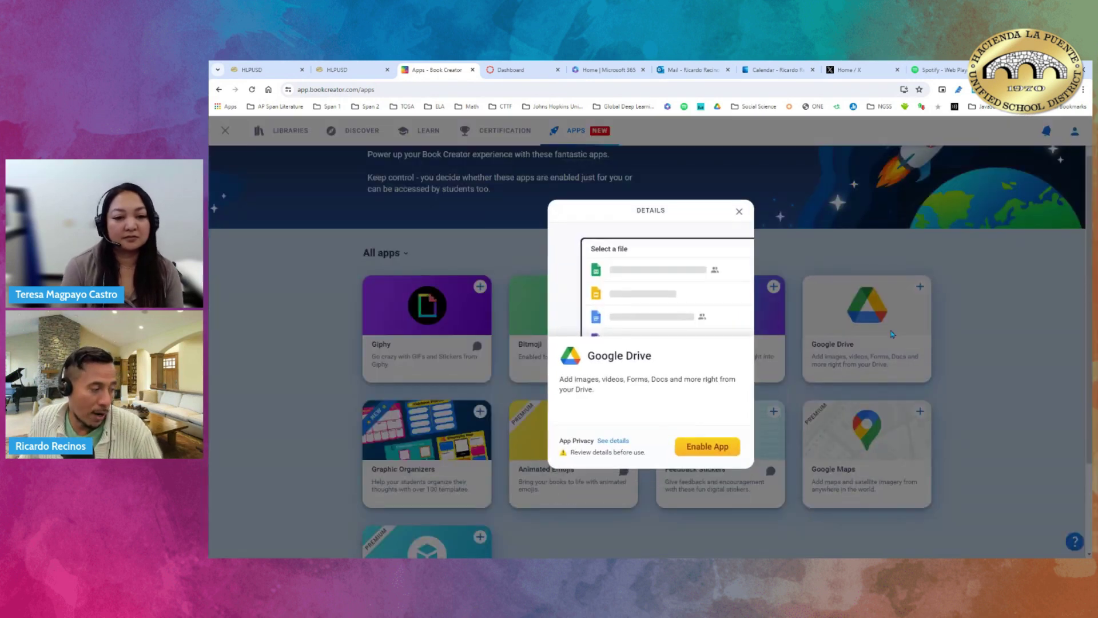
left_click(707, 449)
left_click(611, 350)
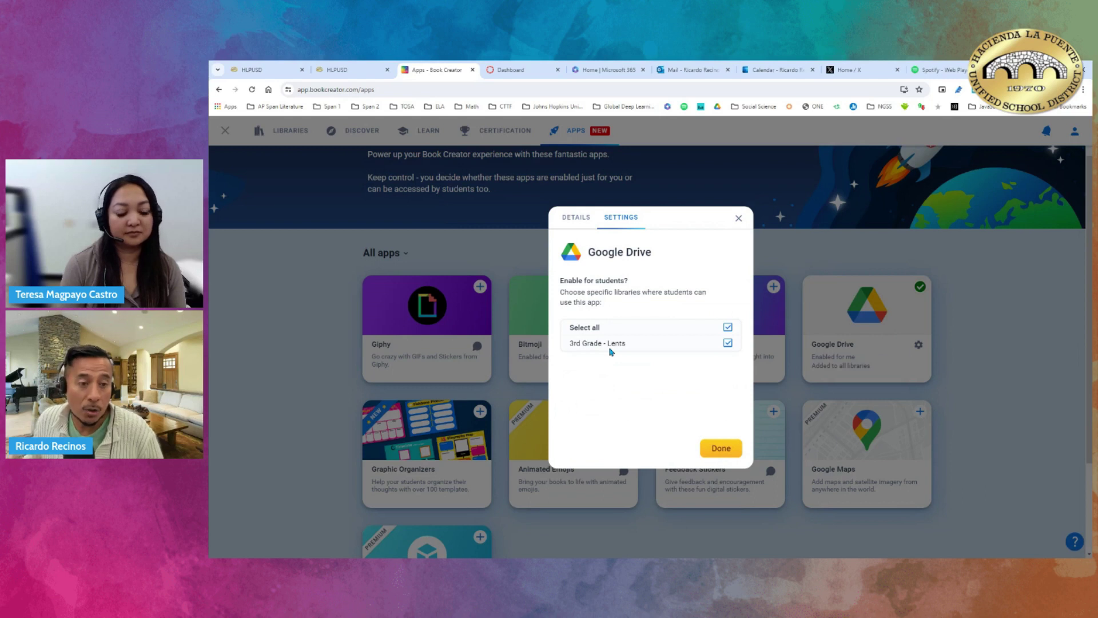
left_click(720, 448)
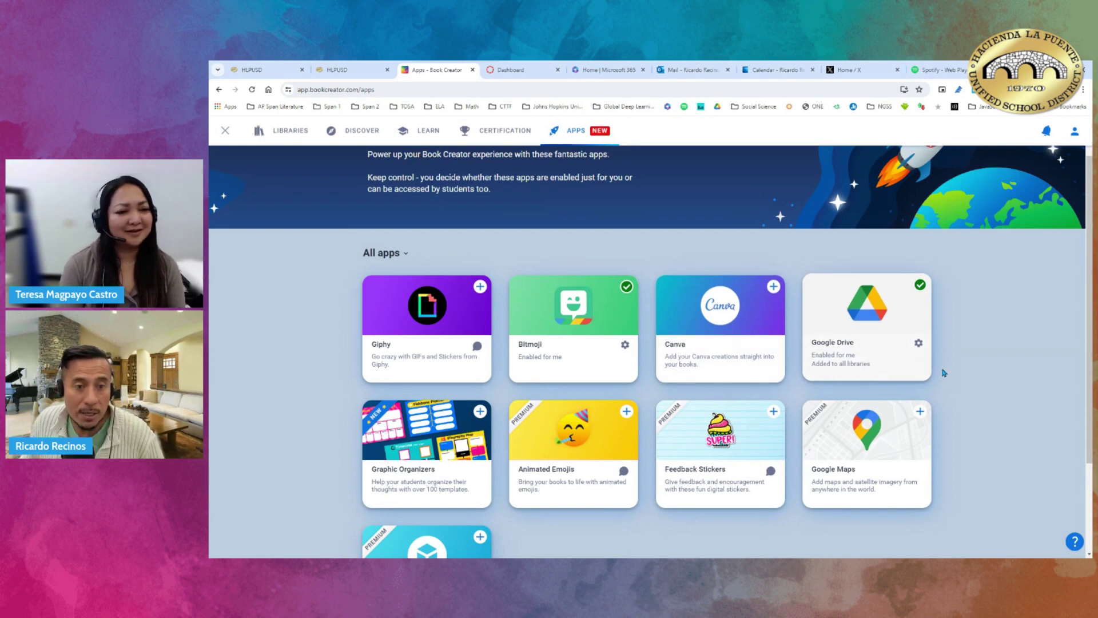
scroll(973, 381, "down", 1)
scroll(972, 382, "down", 1)
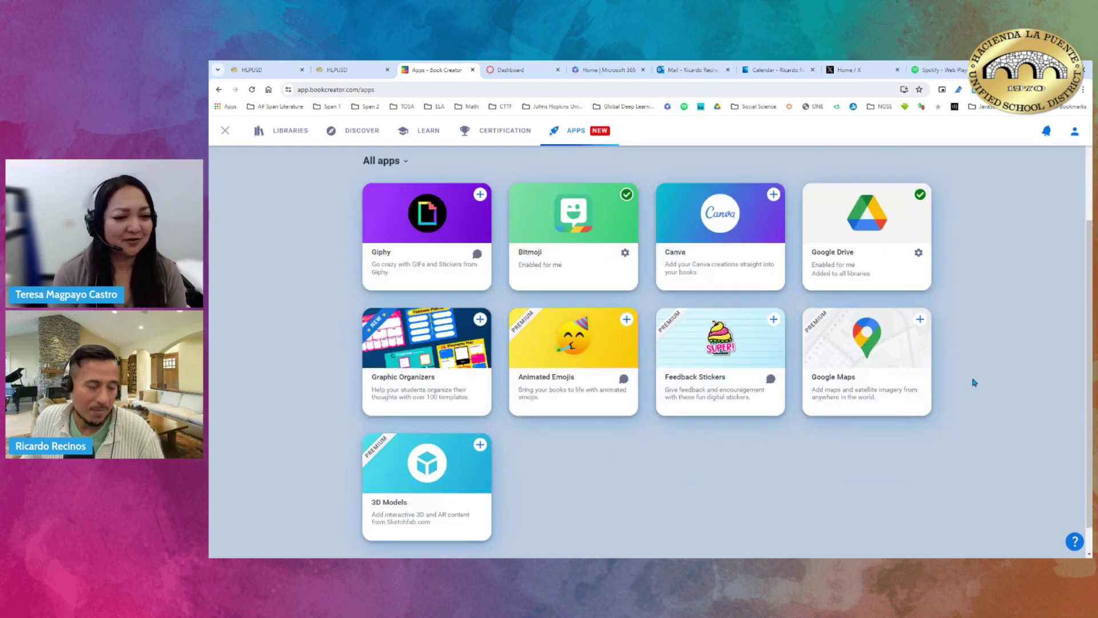